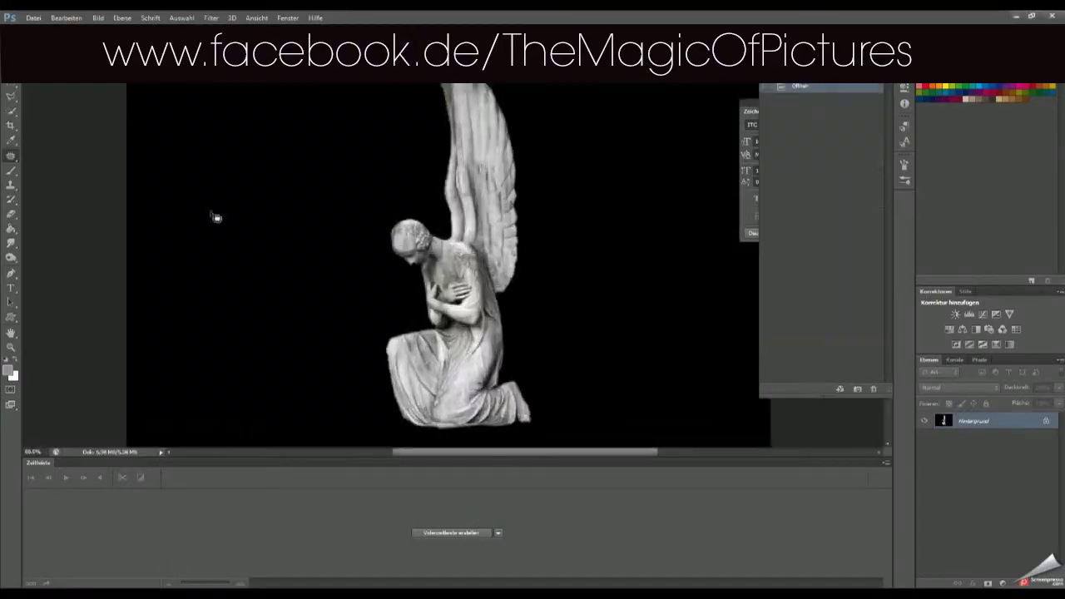
Quick-select the whole angel statue against its black background
left_click(446, 365)
left_click(432, 391)
Copy the selected statue onto its own layer, then duplicate that angel layer
key("ctrl+j")
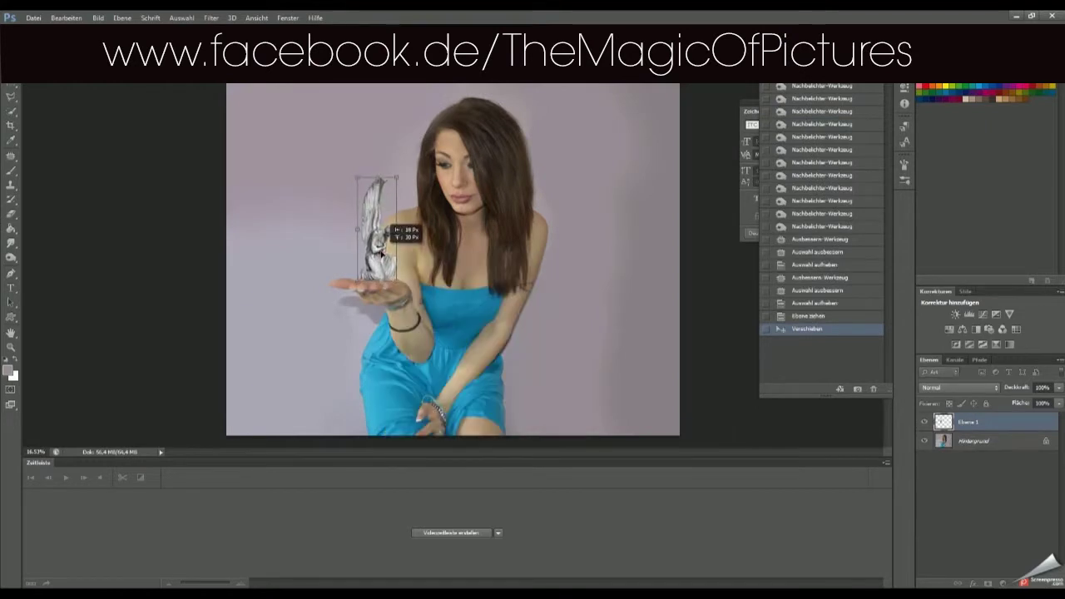
scroll(710, 352, "up", 1)
key("ctrl+j")
Enlarge the angel copy slightly and stack it beneath the original angel layer
key("ctrl+t")
left_click_drag(468, 297, 470, 293)
key("Return")
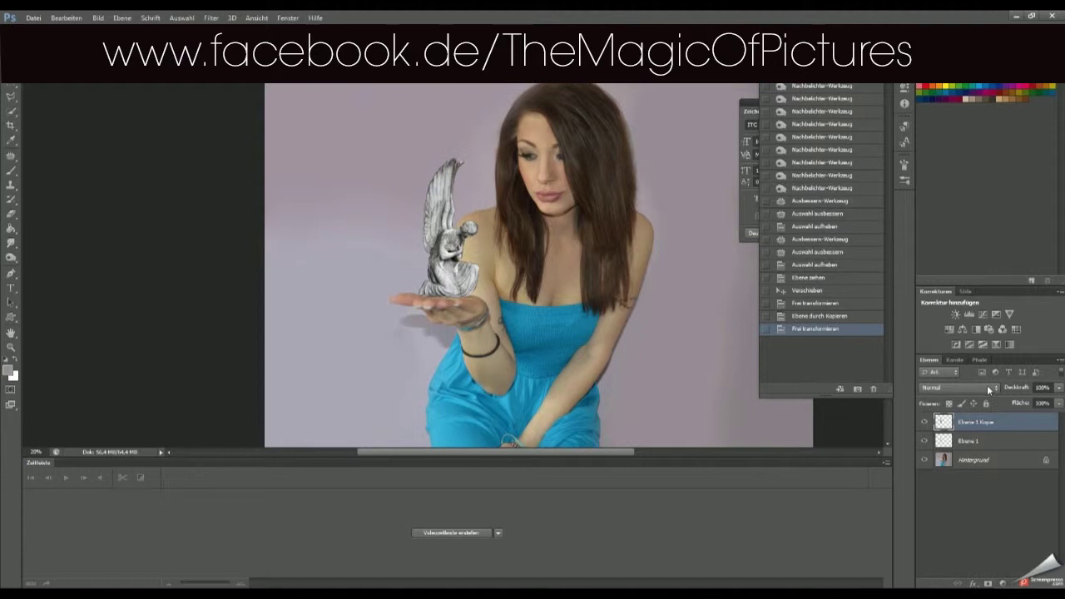
key("ctrl+bracketleft")
left_click(212, 18)
mouse_move(243, 204)
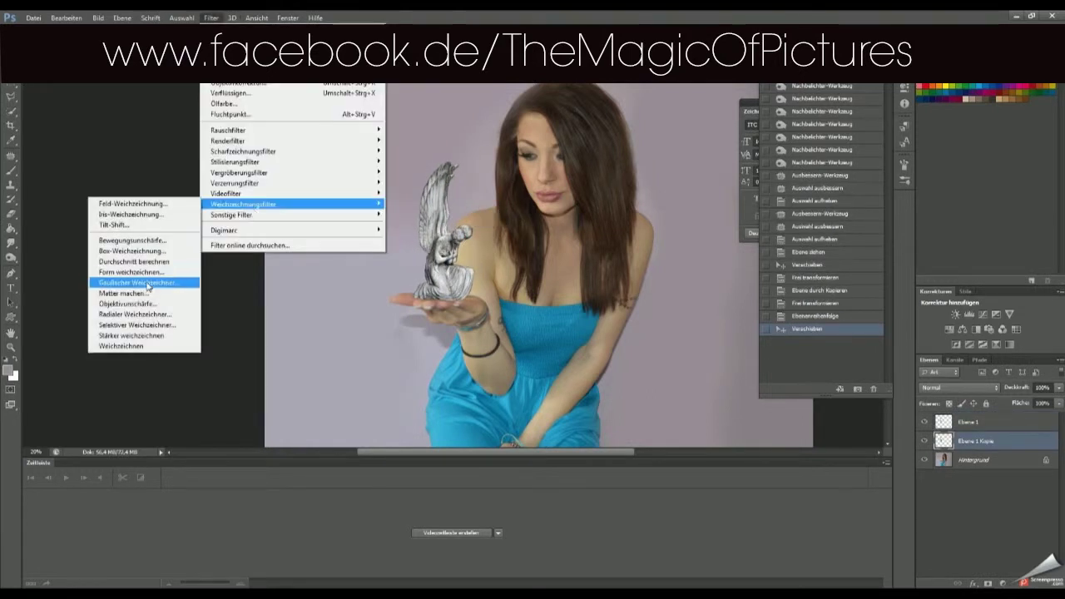
Gaussian-blur the angel copy into a soft glow
left_click(145, 280)
key("Return")
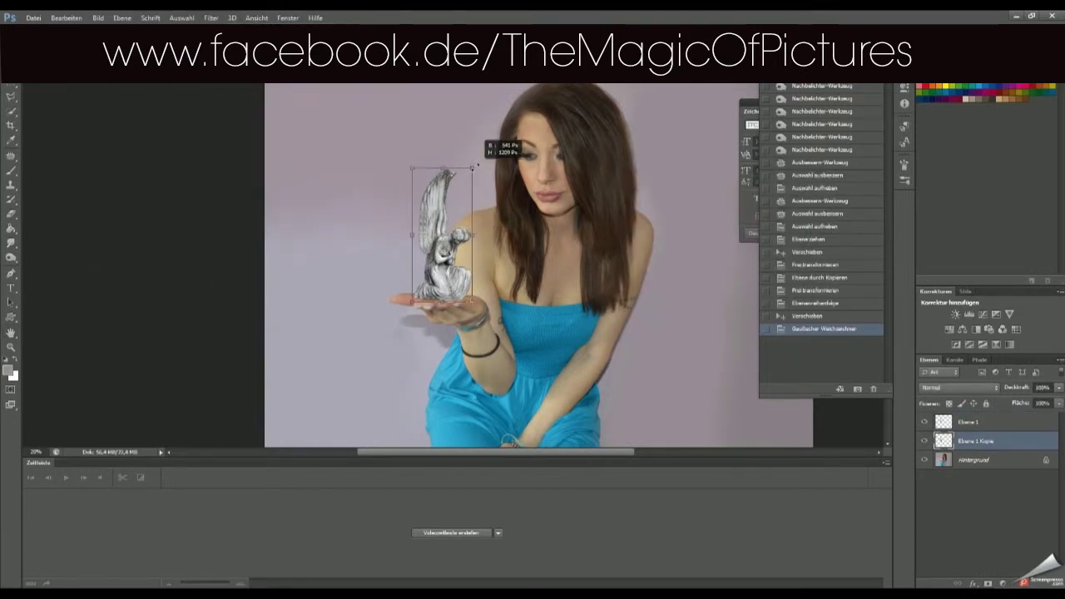
key("Return")
Lower the main angel layer Ebene 1 to about 80% opacity and blur it slightly
left_click(970, 422)
left_click_drag(1059, 387, 1054, 403)
left_click(212, 17)
mouse_move(243, 204)
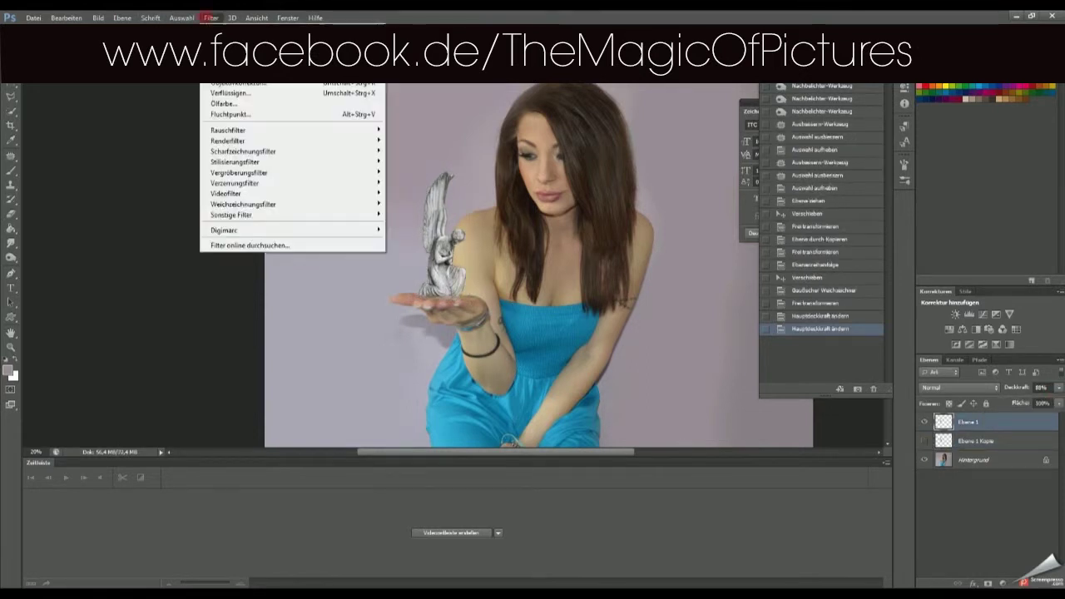
left_click(146, 282)
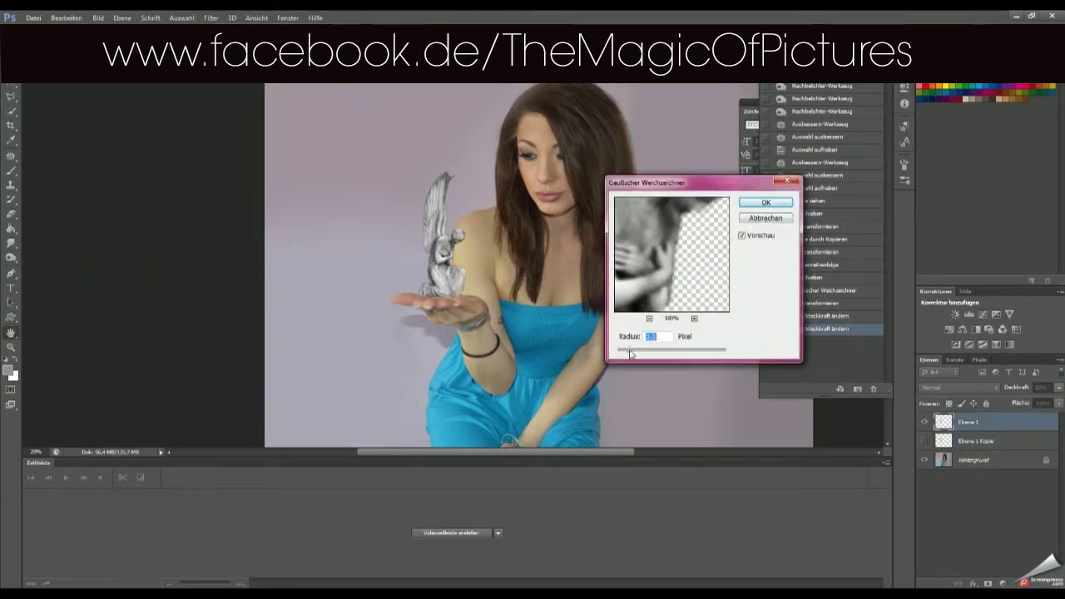
left_click(766, 201)
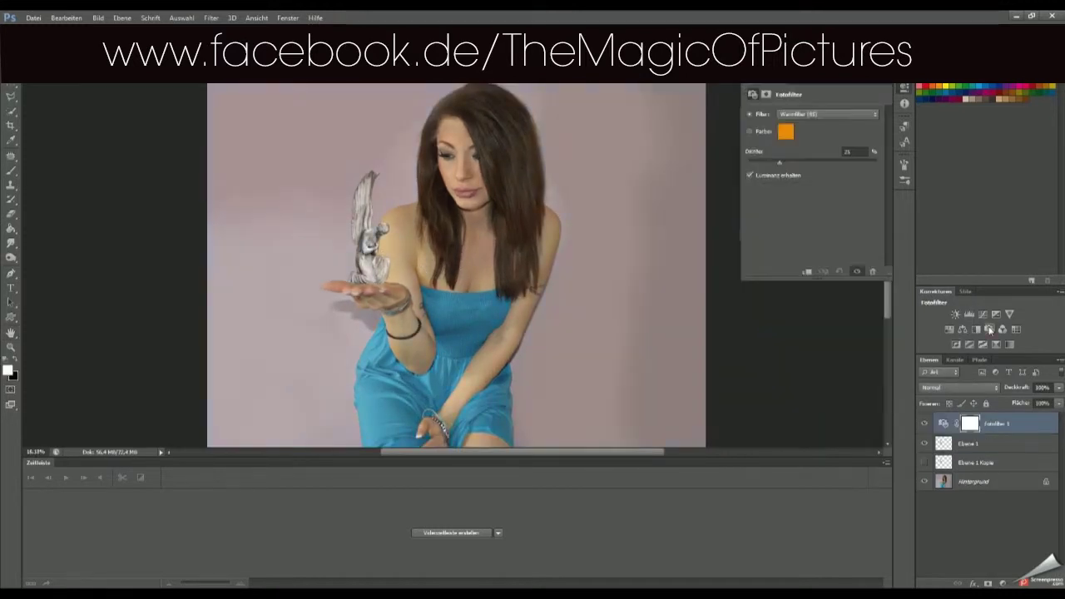
Gaussian-blur the white glow painted on Ebene 2, add Ebene 3, and open Ebene 2's layer style
key("b")
left_click_drag(975, 427, 978, 469)
left_click(211, 17)
left_click(142, 277)
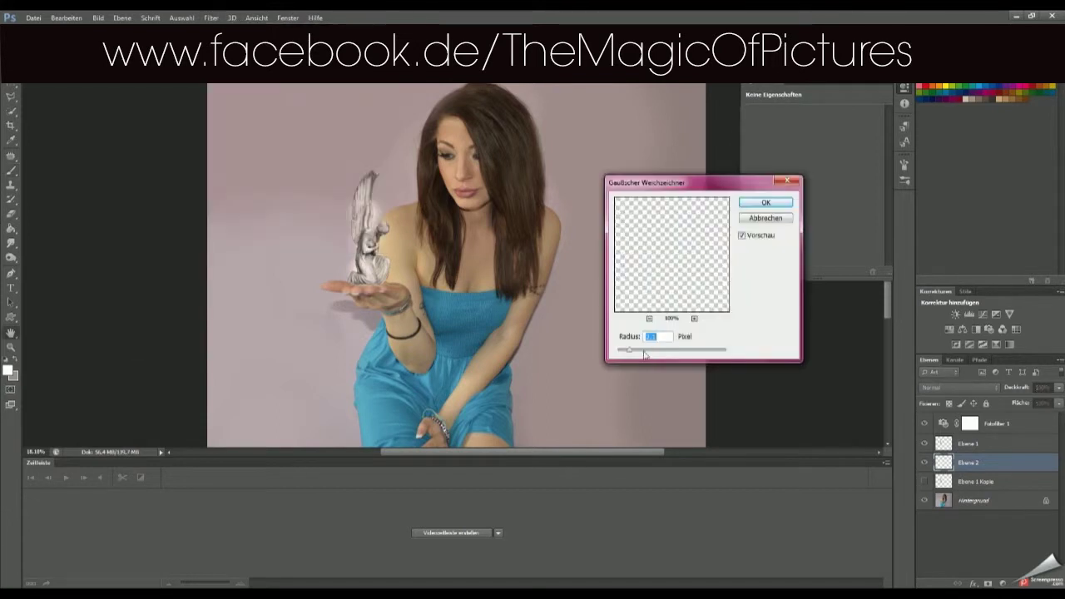
key("Return")
key("ctrl+shift+alt+n")
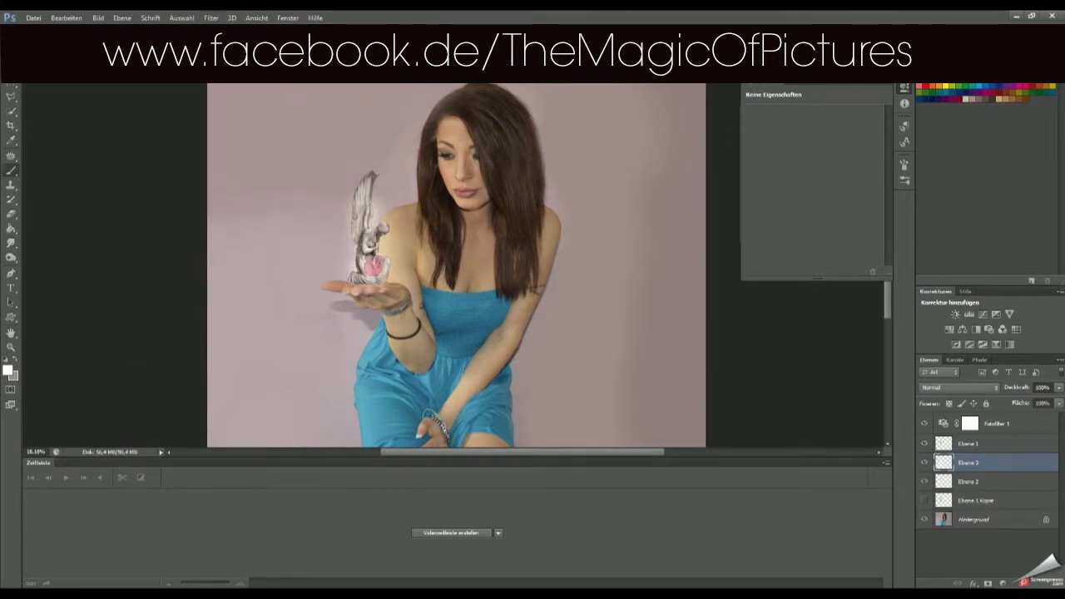
double_click(957, 481)
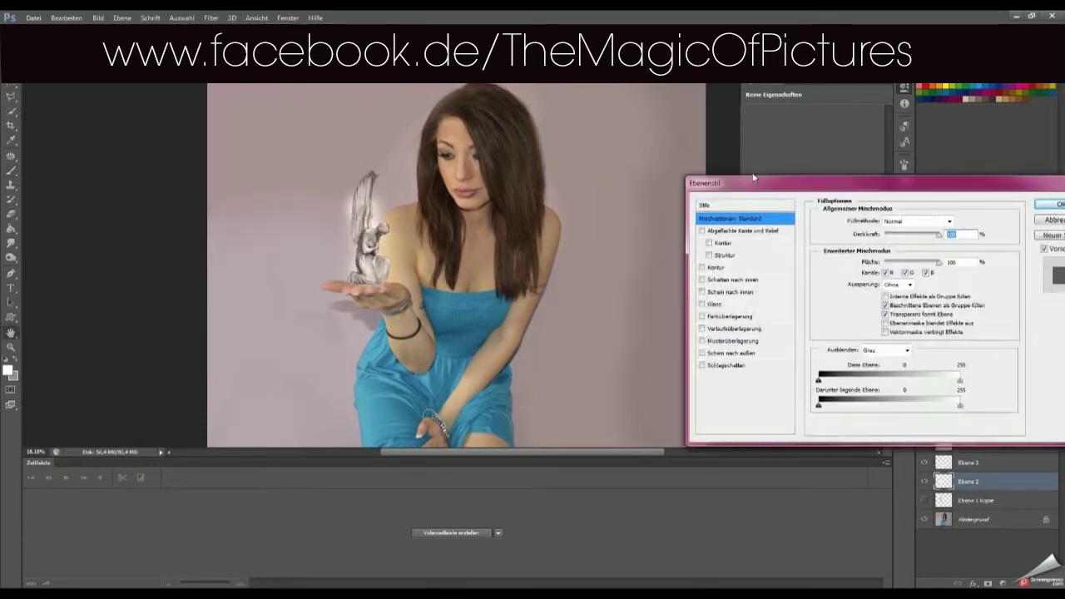
Make the drop shadow white and enable a white stroke (Kontur) effect
left_click(903, 174)
key("Return")
left_click(840, 227)
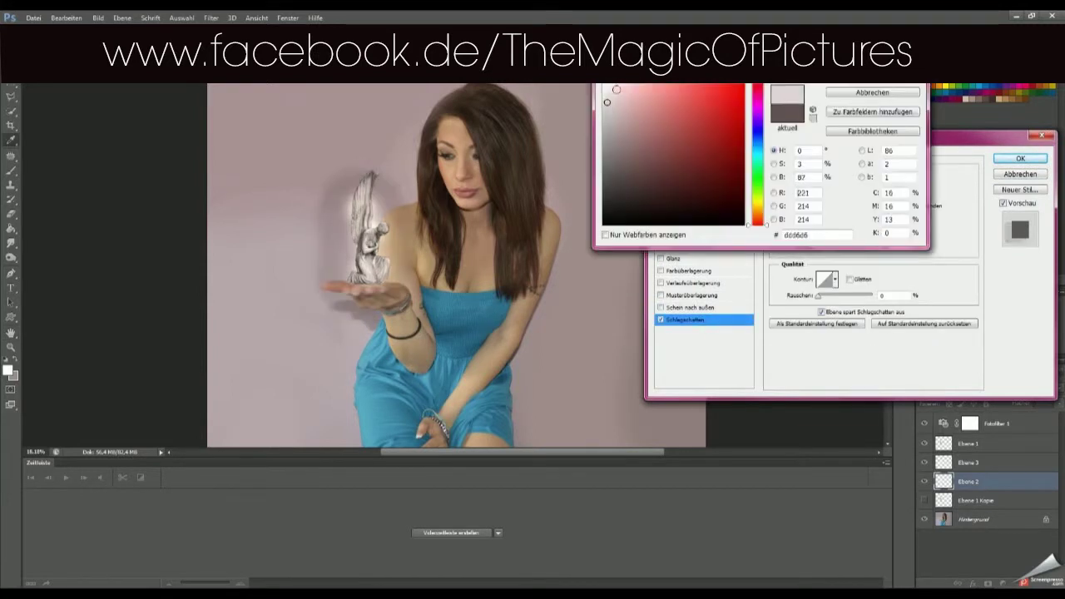
left_click(674, 222)
left_click(806, 250)
key("Return")
Set the stroke to Hartes Licht blending with a solid Farbe fill, then add layer Ebene 4
left_click(849, 202)
left_click(848, 227)
key("Down")
key("Down")
key("Down")
left_click(836, 235)
left_click(835, 257)
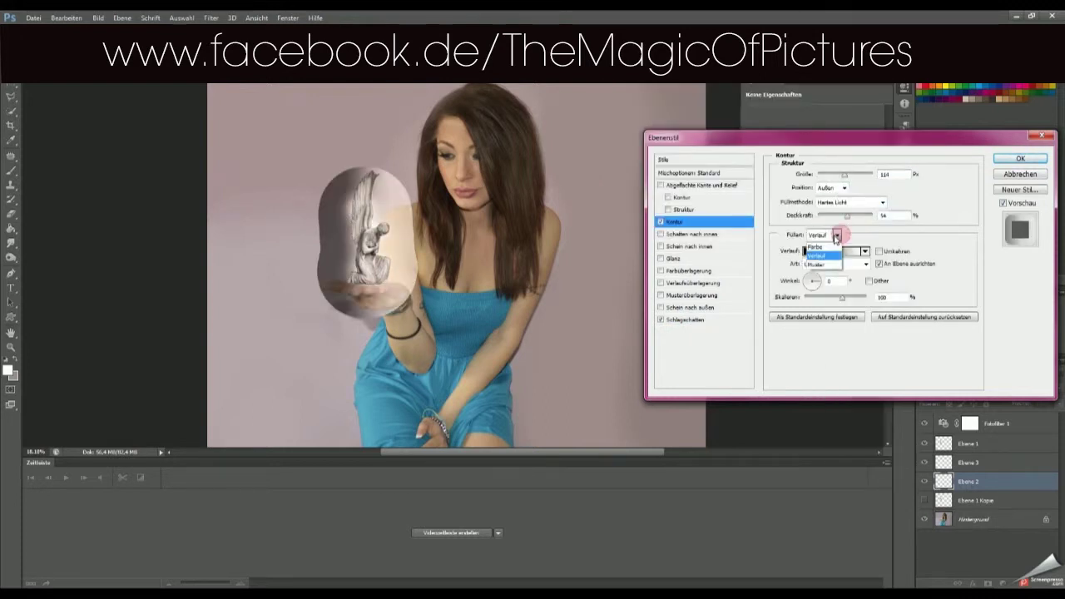
left_click(824, 247)
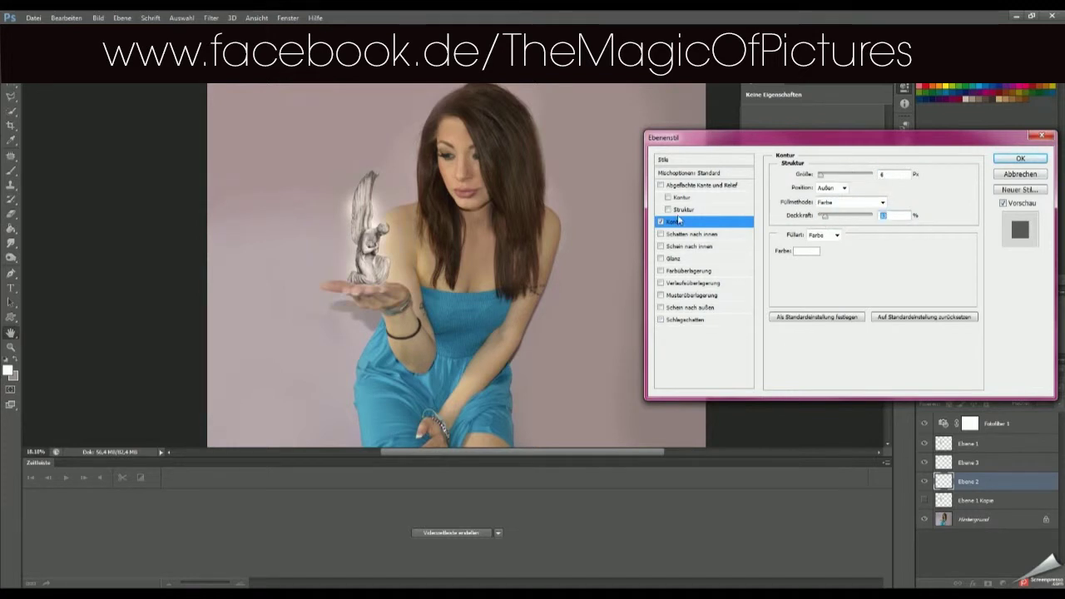
left_click(1021, 160)
left_click(1002, 582, "ctrl")
scroll(329, 287, "up", 3, "alt")
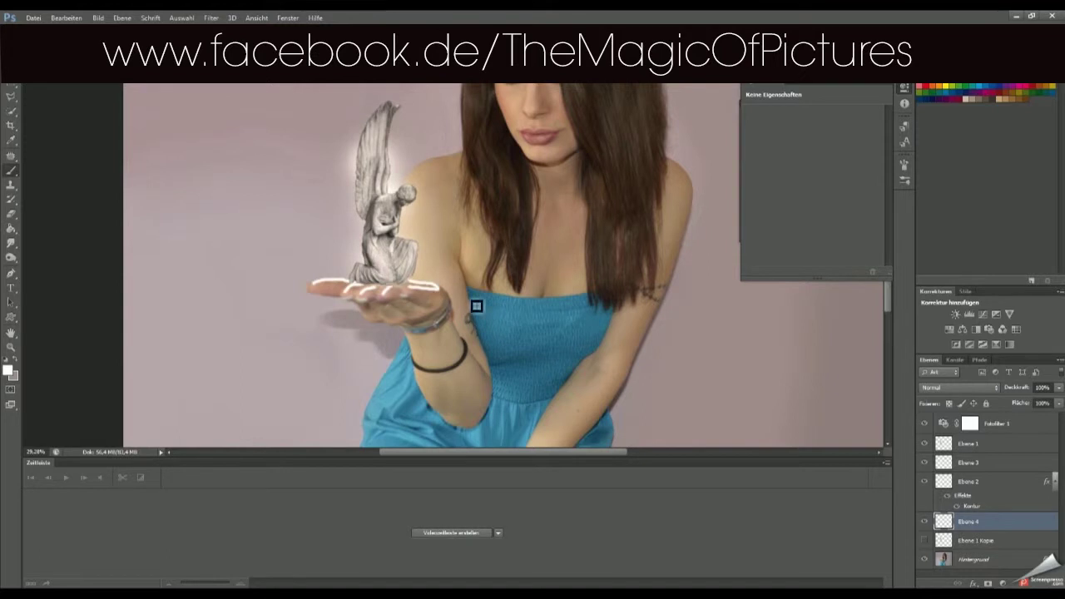
Gaussian-blur the palm highlights by 26.4 px
left_click(211, 17)
left_click(146, 271)
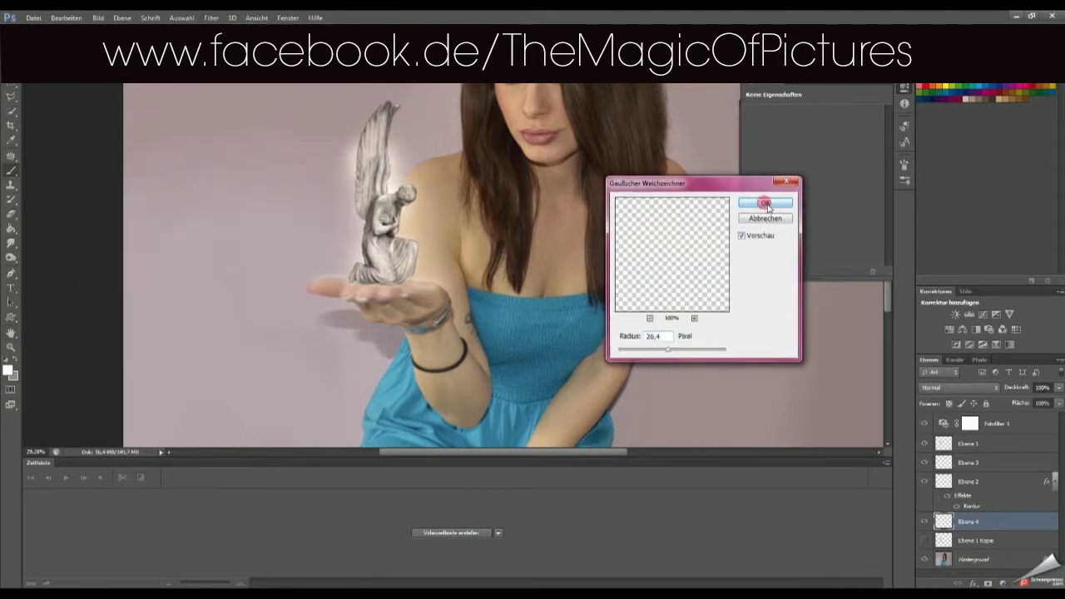
left_click(765, 203)
Paint white rim-light strokes down the left edge of the hair on a new layer
key("ctrl+shift+alt+n")
scroll(416, 274, "up", 2)
scroll(387, 242, "up", 2)
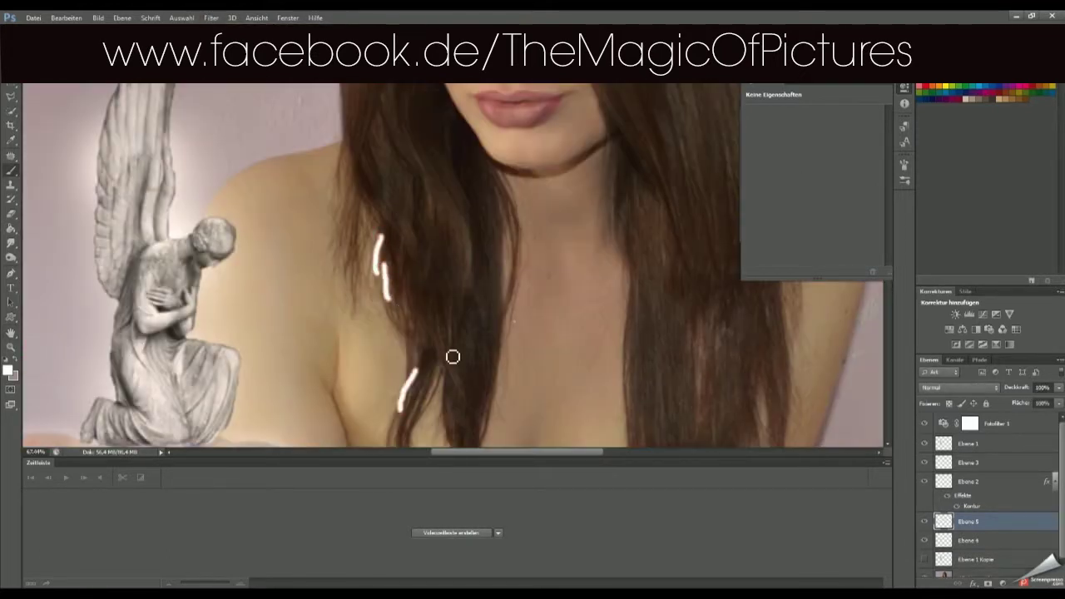
left_click_drag(454, 175, 466, 235)
scroll(462, 249, "down", 2)
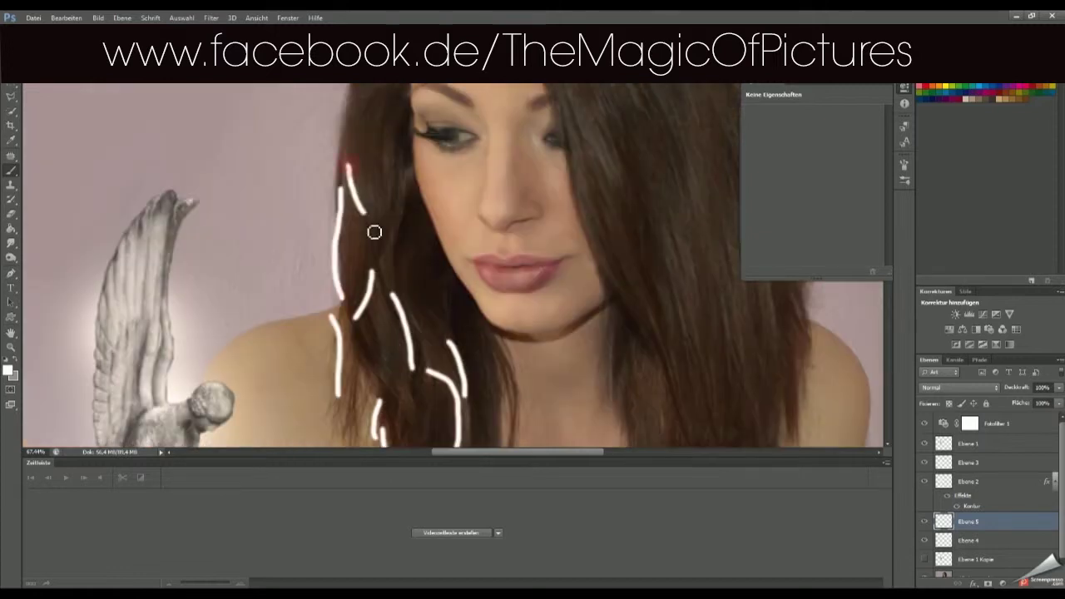
left_click_drag(366, 200, 395, 257)
scroll(383, 250, "down", 3)
Gaussian-blur the hair highlights by 16 px and add a new layer, Ebene 6
left_click(211, 18)
mouse_move(218, 205)
left_click(138, 282)
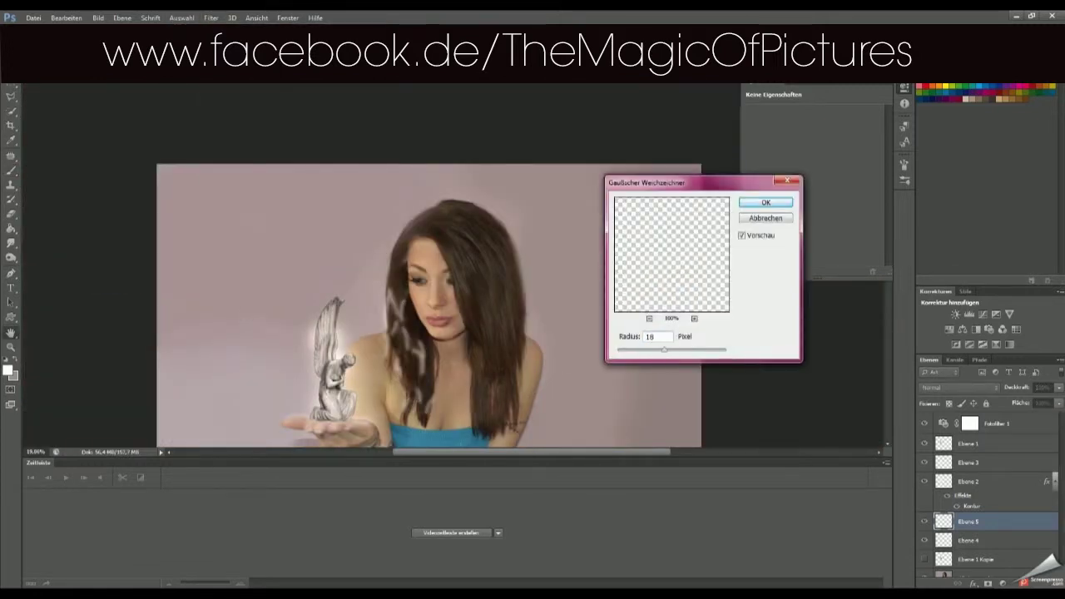
left_click(779, 205)
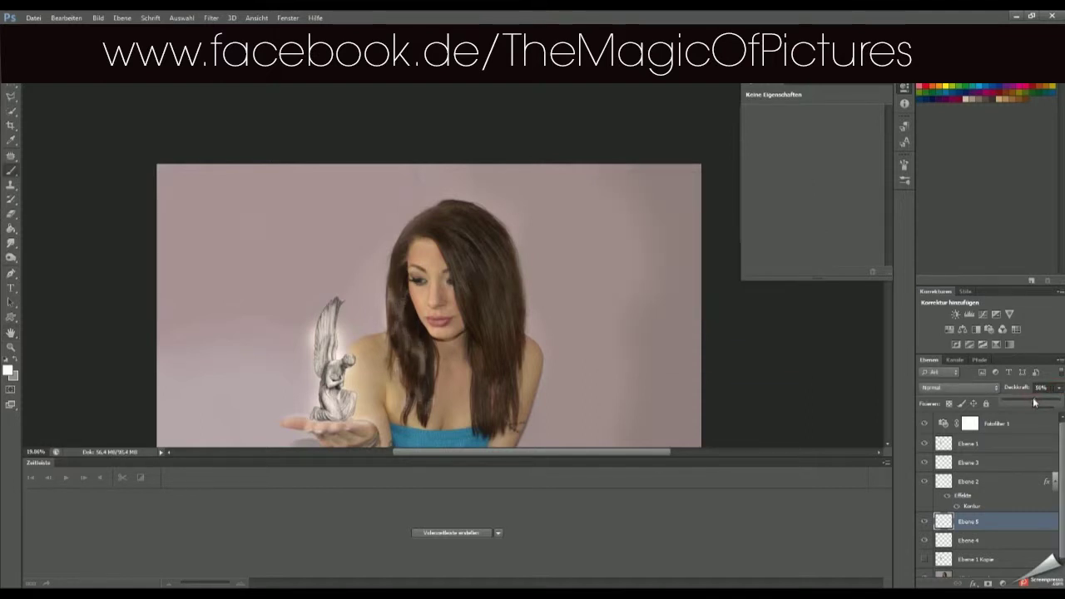
key("ctrl+shift+alt+n")
scroll(493, 323, "up", 4)
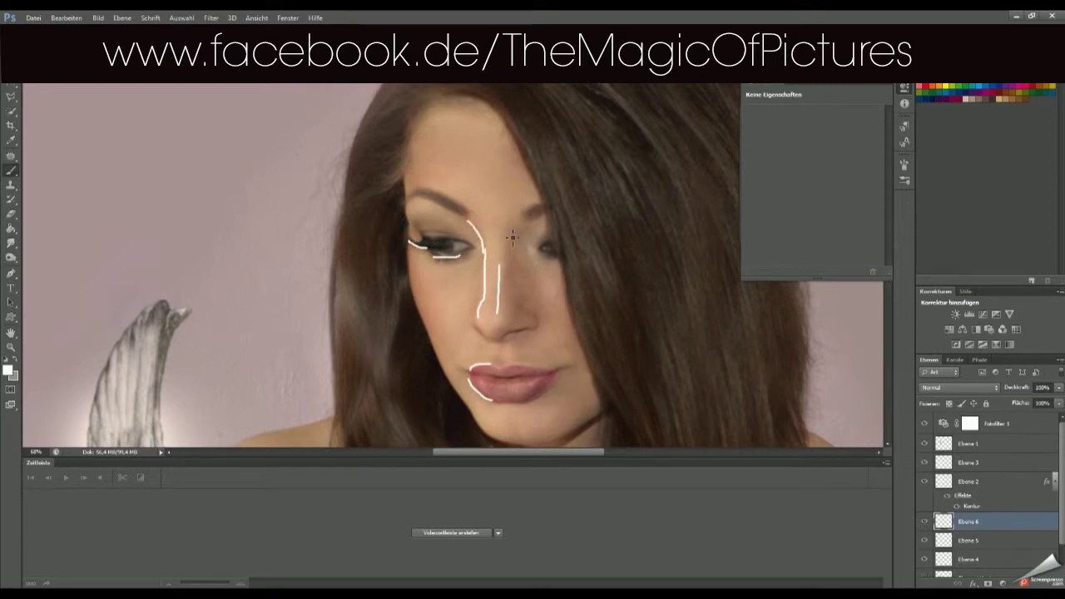
Fit the picture in the window and Gaussian-blur the eyelid, nose and lip highlights
key("ctrl+0")
left_click(211, 18)
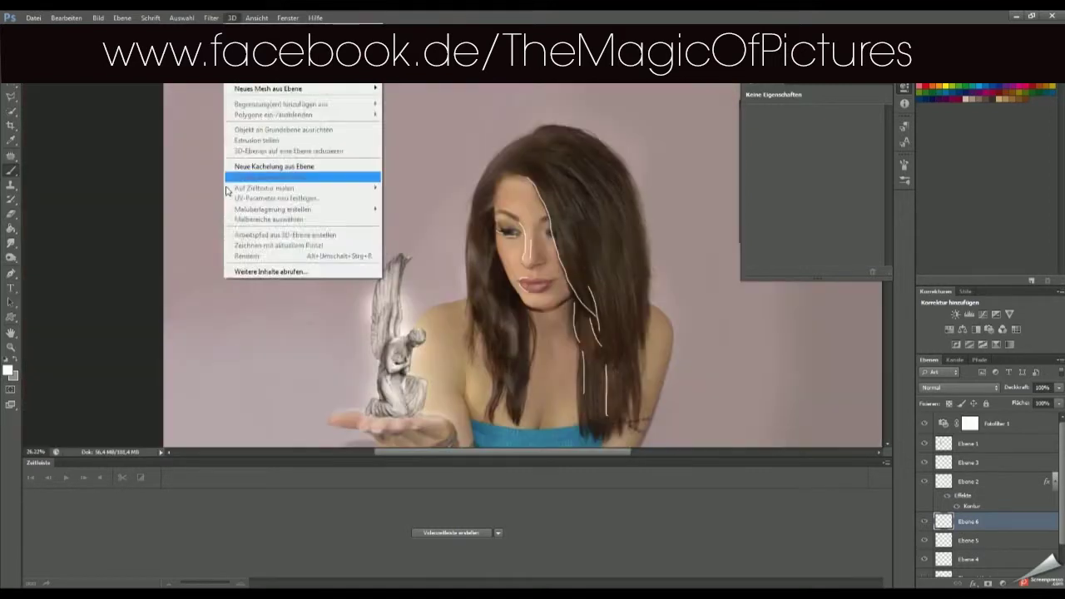
left_click(185, 286)
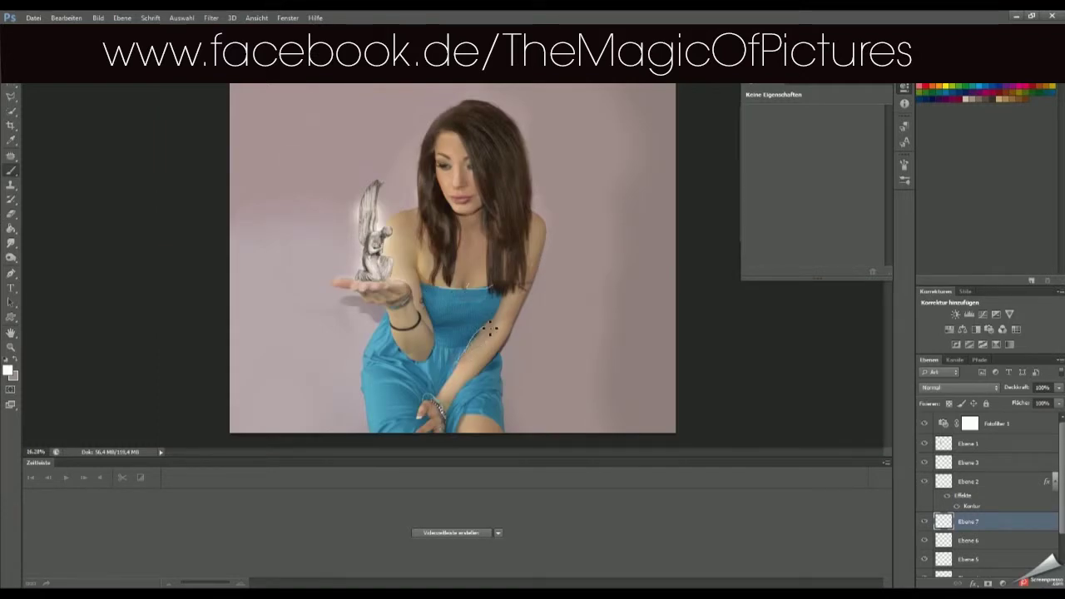
Paint dark shadow strokes right of the woman and Gaussian-blur them
left_click(212, 18)
left_click(141, 280)
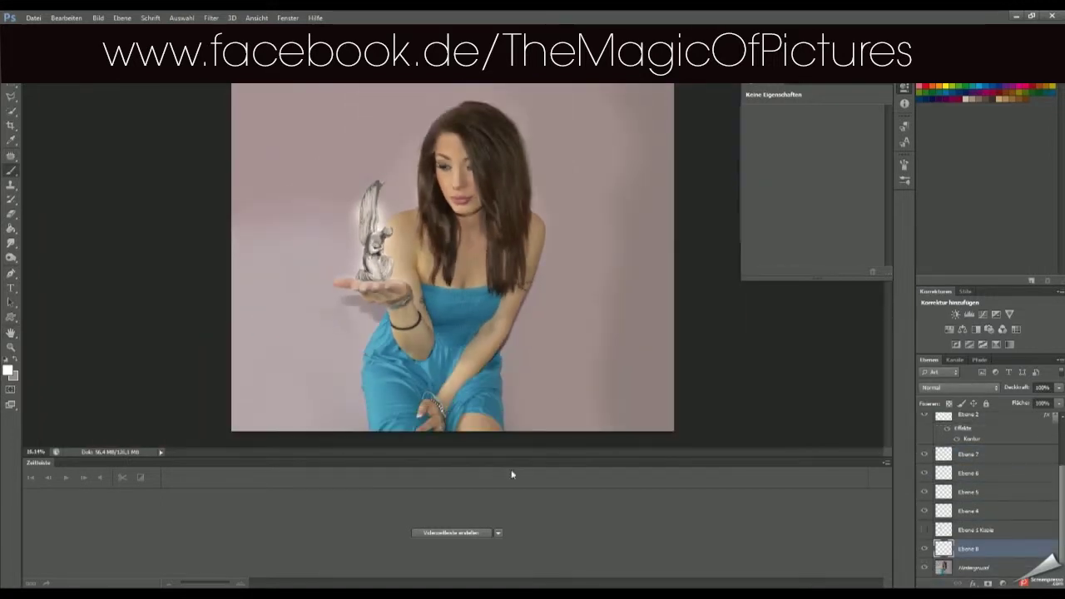
key("d")
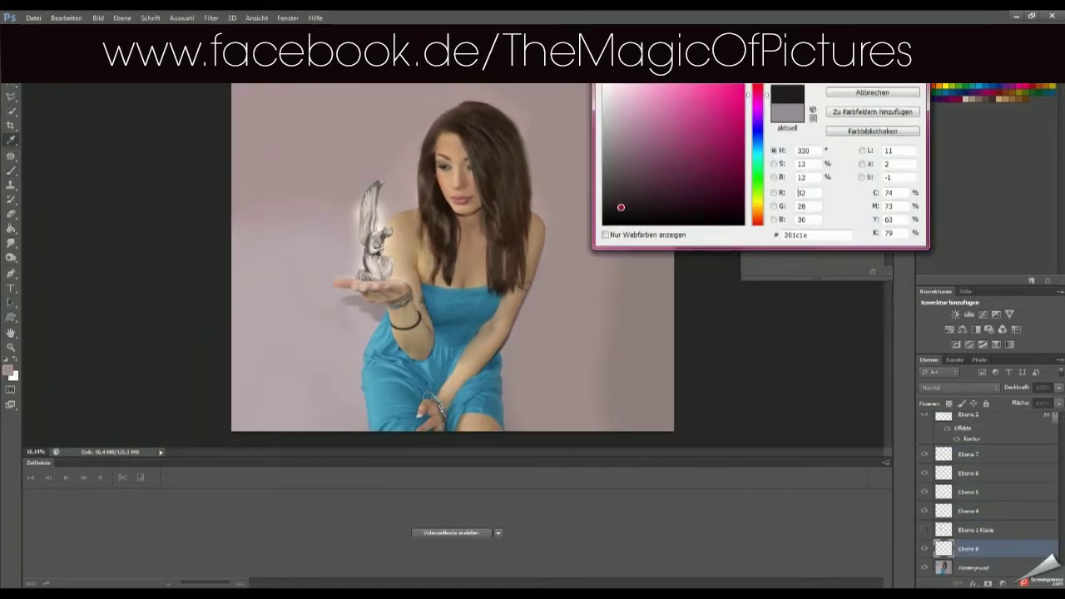
left_click_drag(489, 92, 524, 426)
left_click_drag(486, 100, 558, 426)
left_click(211, 17)
left_click(141, 282)
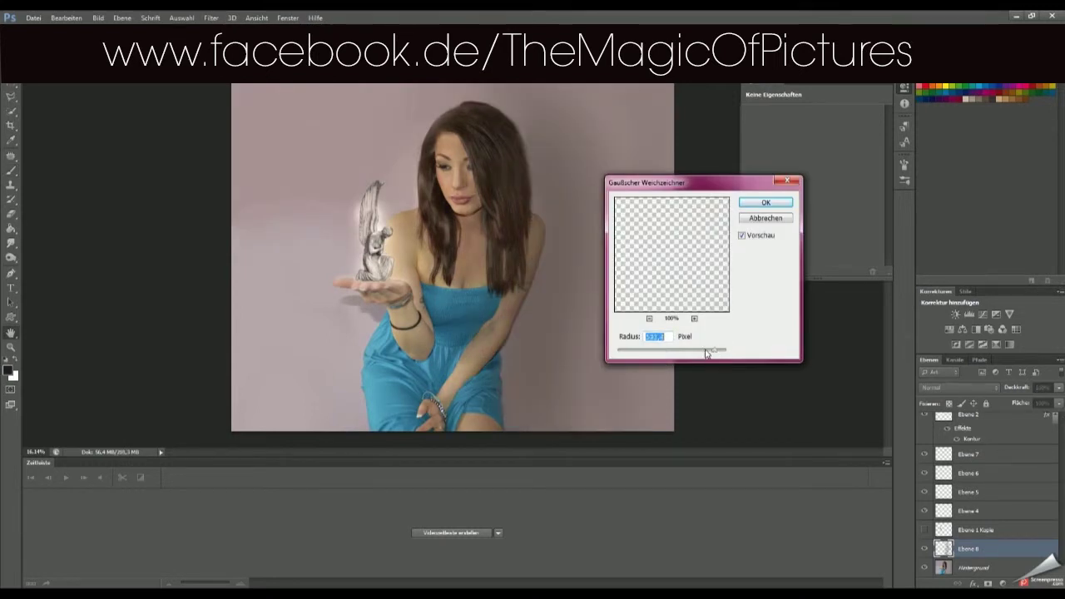
key("Return")
Add more blurred shadow strokes and lower the shadow layer to about 50% opacity
mouse_move(532, 349)
left_mouse_down()
mouse_move(532, 112)
mouse_move(558, 429)
mouse_move(616, 116)
left_mouse_up()
left_click(211, 17)
left_click(150, 280)
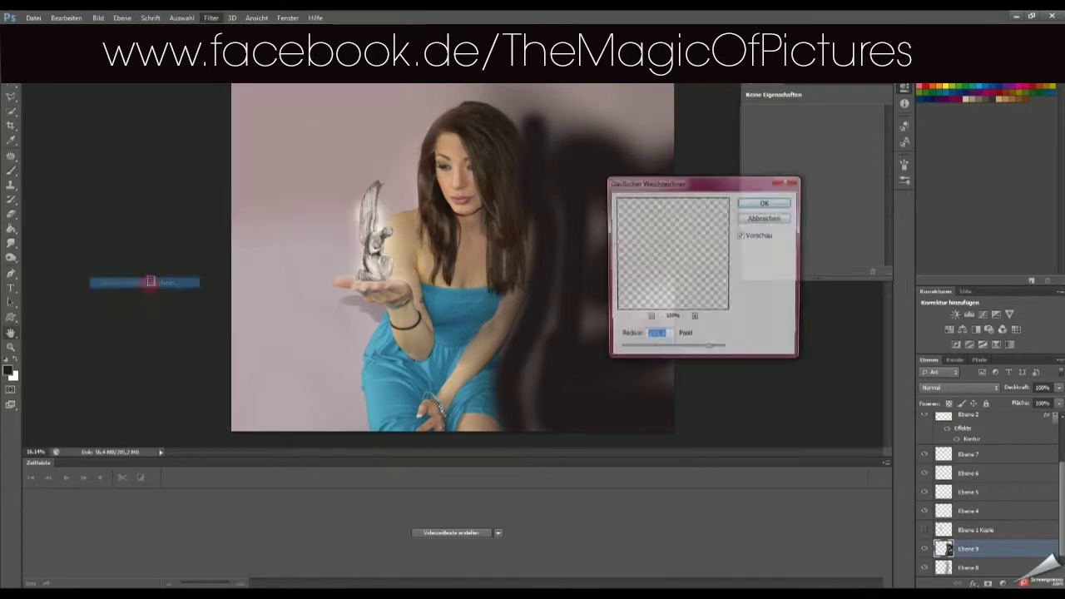
key("Return")
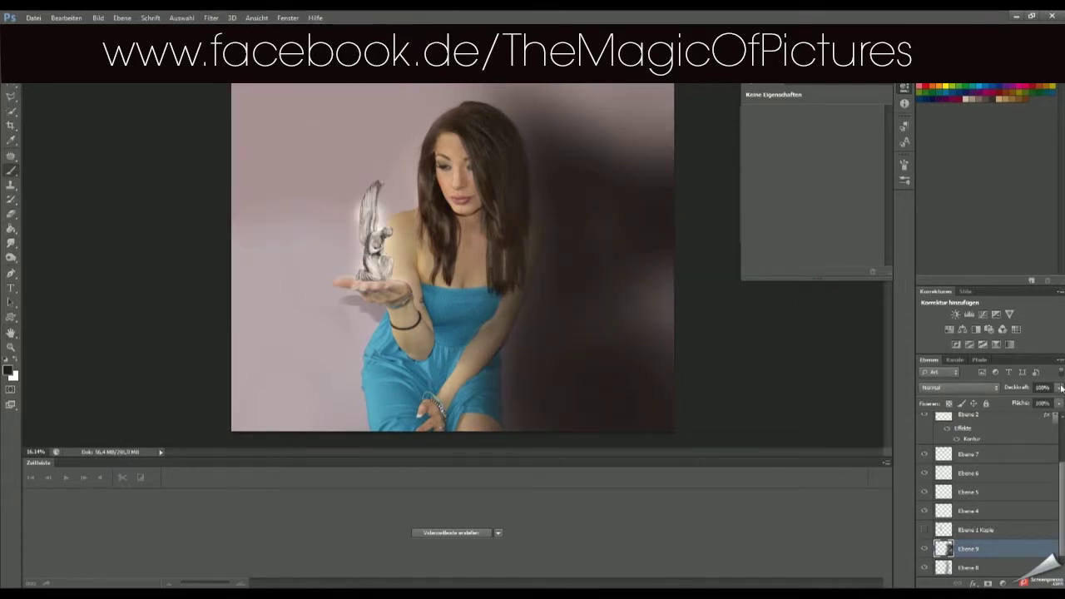
left_click_drag(1060, 388, 1031, 403)
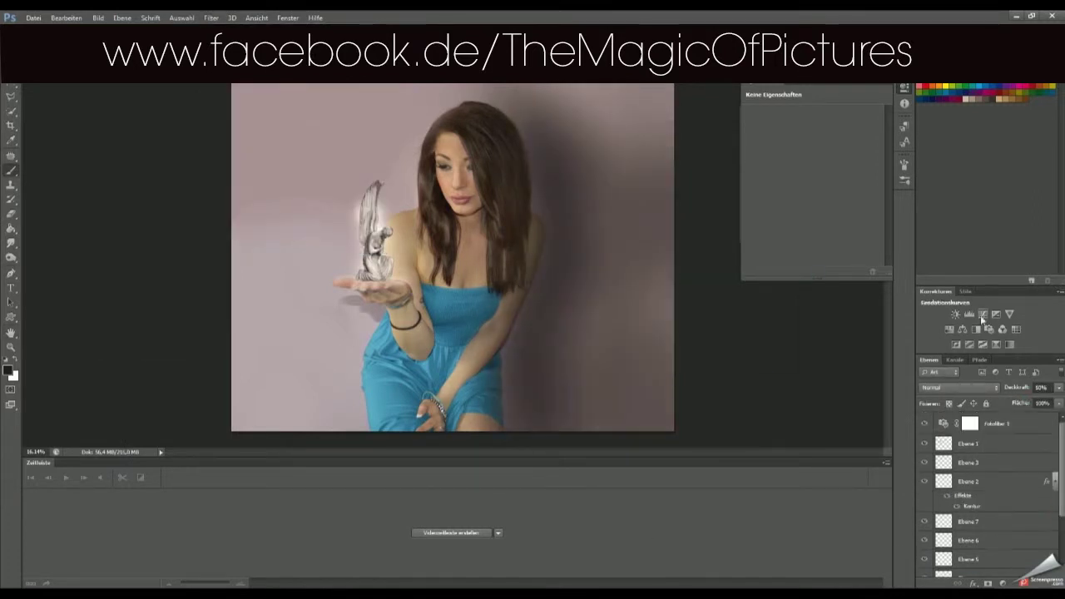
Add a brightening Curves layer, Kurven 1, placed just below Fotofilter 1
left_click(969, 313)
left_click_drag(837, 179, 843, 160)
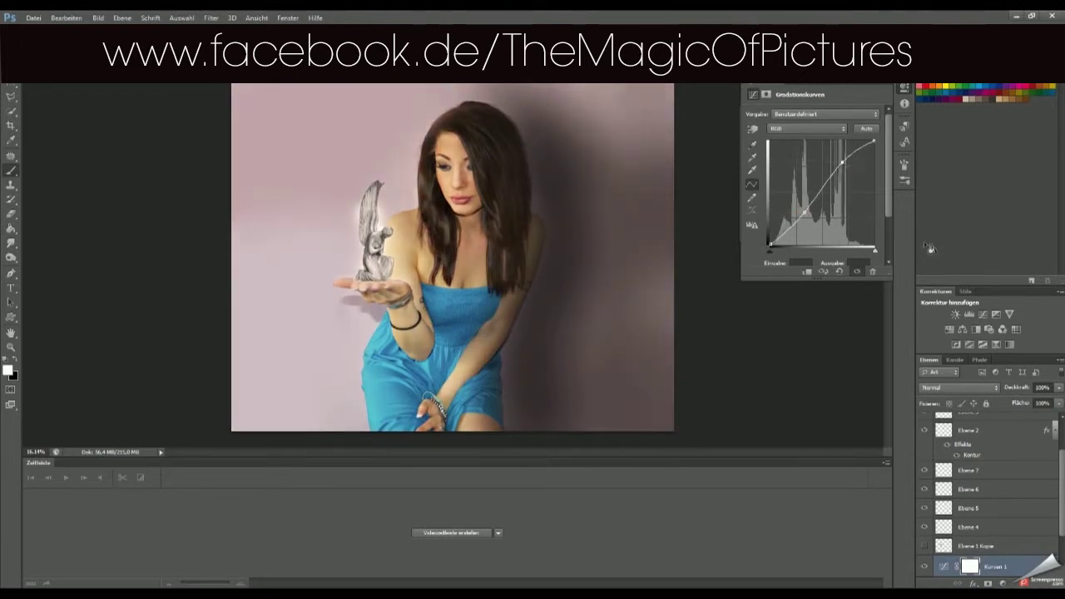
left_click_drag(1003, 565, 995, 439)
Add a Hue/Saturation adjustment at -25 saturation and open the brush preset options
left_click(949, 331)
left_click_drag(813, 178, 775, 178)
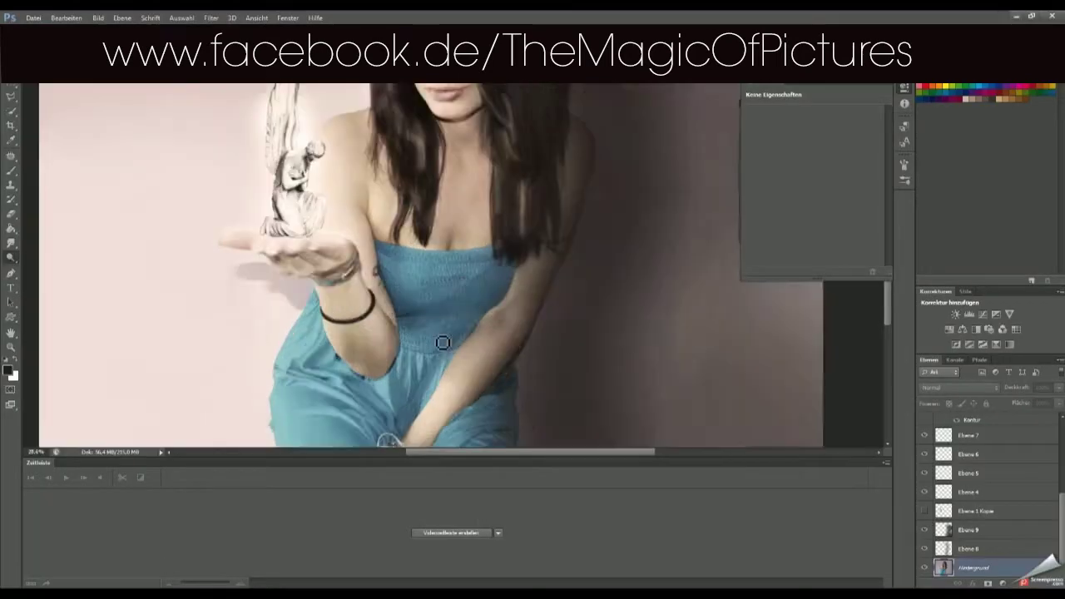
scroll(633, 491, "up", 5)
scroll(657, 481, "up", 5)
scroll(690, 471, "up", 5)
scroll(726, 456, "up", 5)
scroll(727, 456, "down", 3)
scroll(748, 441, "down", 3)
scroll(782, 416, "down", 3)
left_click(813, 322)
Load the spider web .abr brush set, then switch to the Eraser tool
left_click(849, 397)
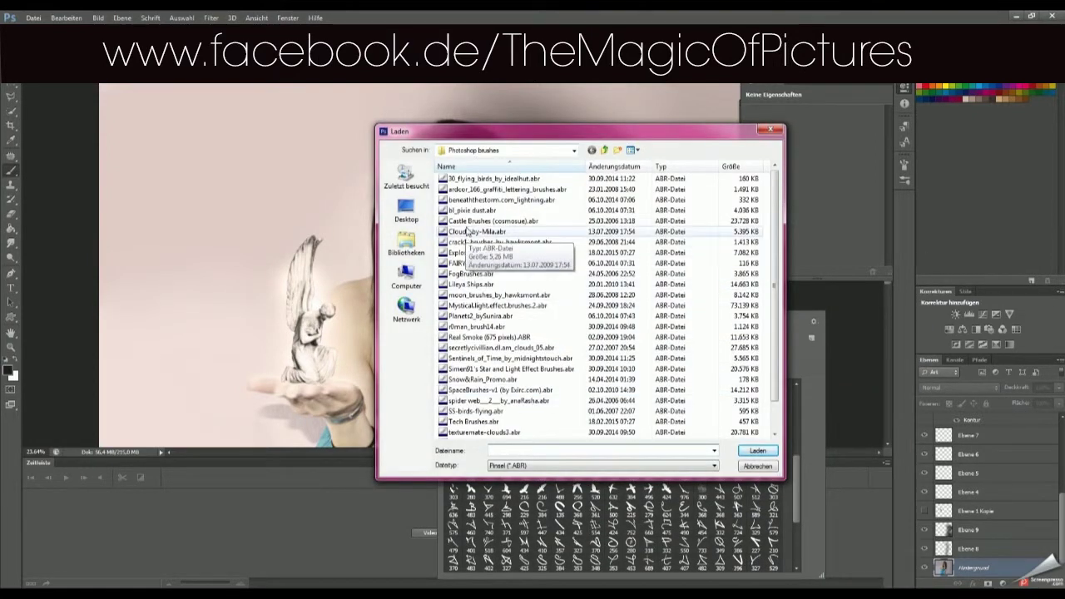
scroll(466, 350, "down", 1)
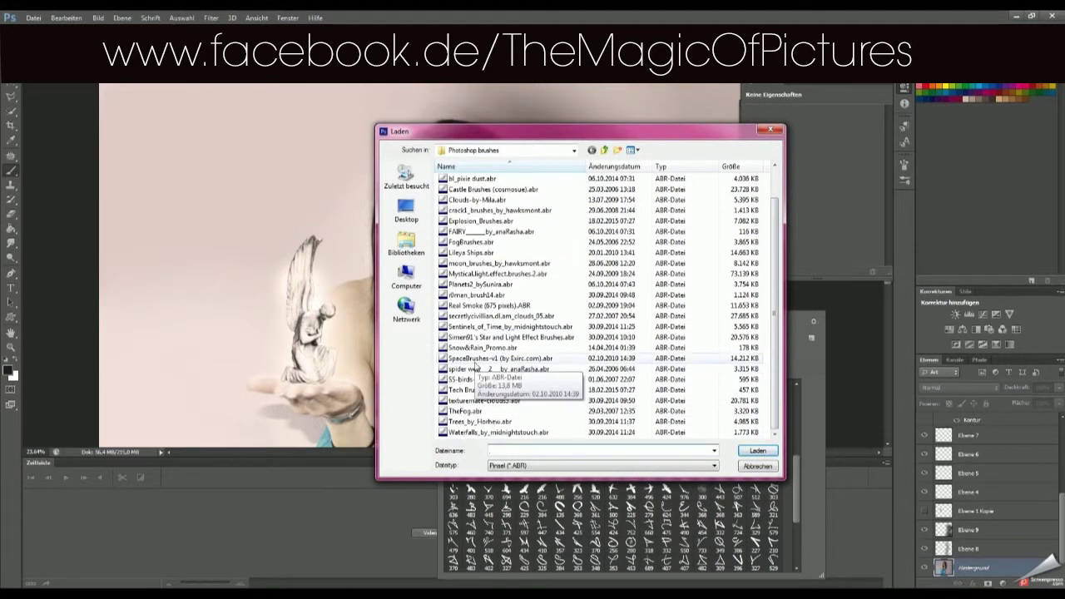
double_click(476, 369)
key("Return")
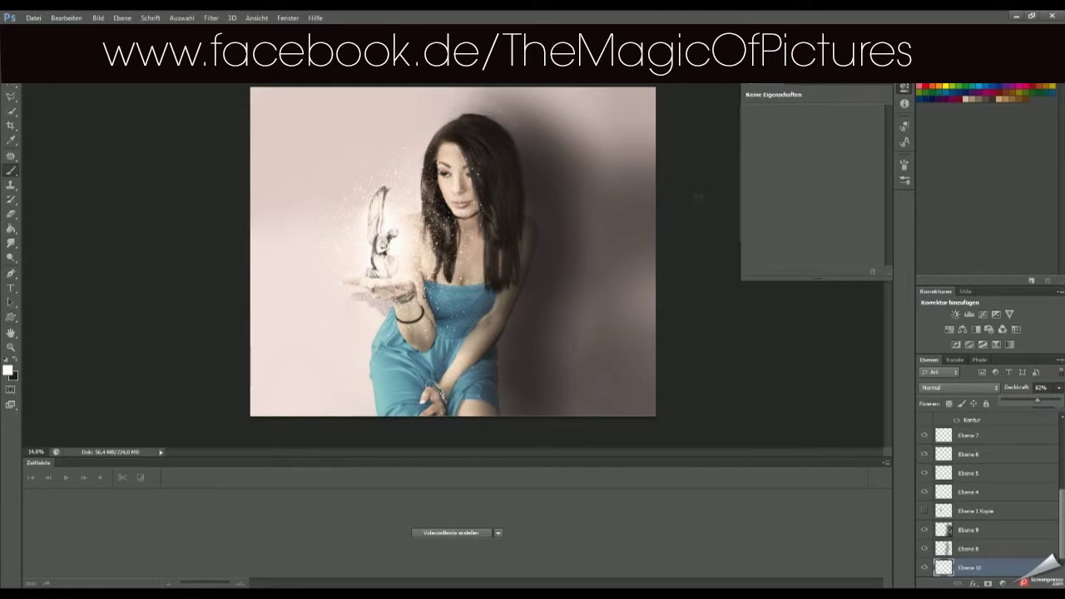
scroll(495, 204, "up", 2)
key("e")
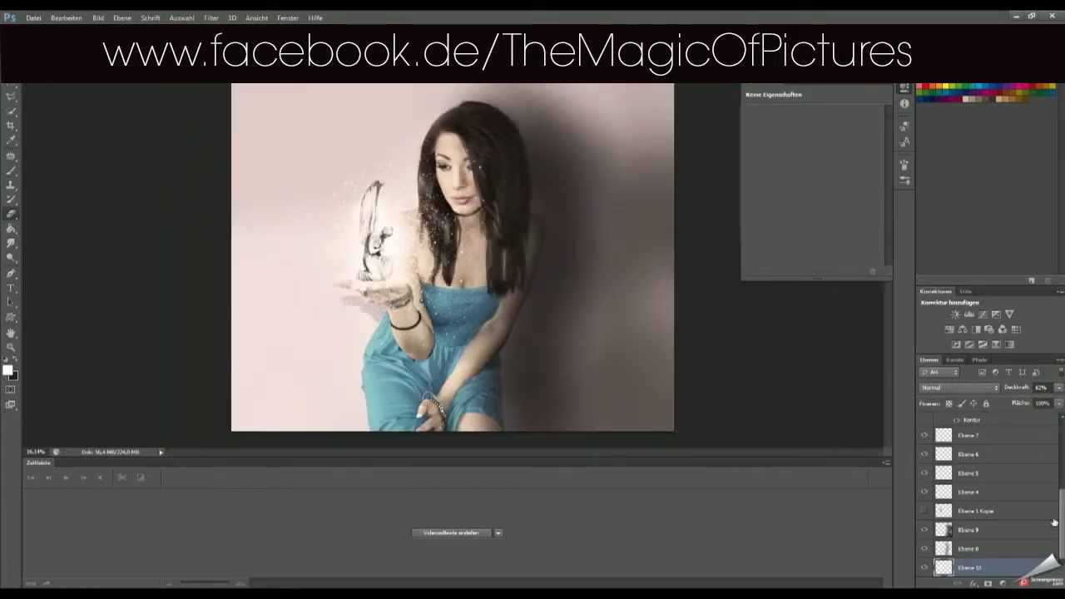
scroll(459, 170, "up", 2)
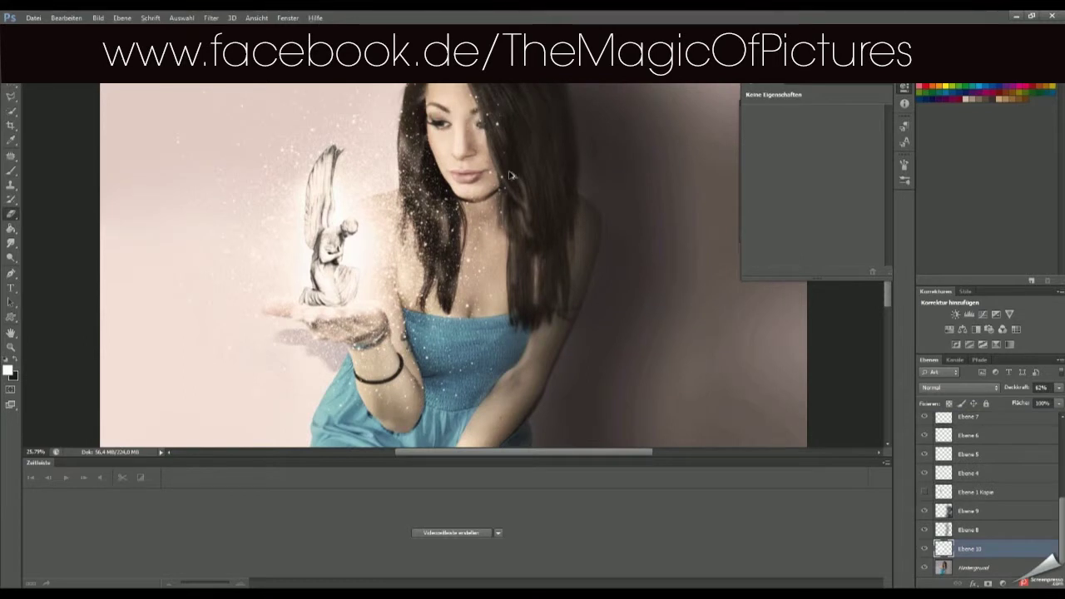
scroll(511, 175, "down", 1)
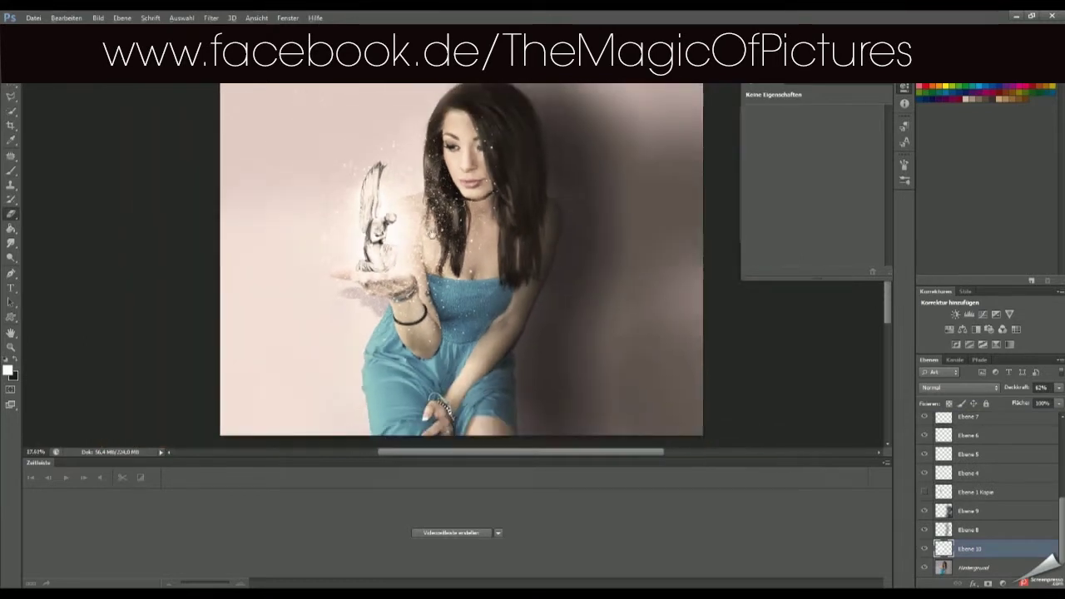
scroll(540, 216, "down", 1)
Add a new layer with a large soft brush shade over the right side, at 80% opacity
scroll(582, 267, "down", 1)
key("ctrl+shift+alt+n")
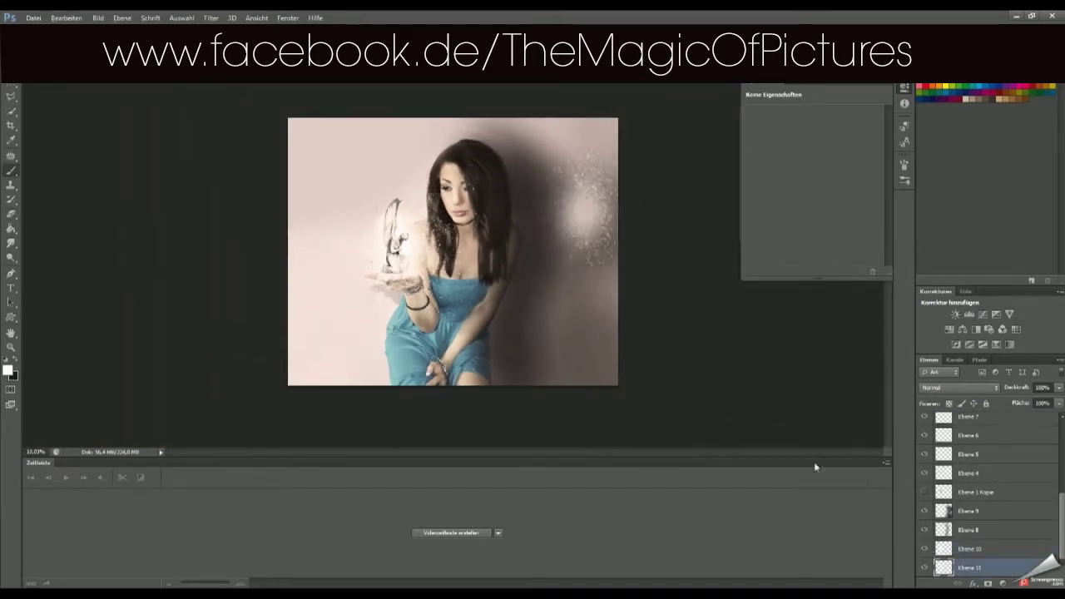
right_click(583, 231)
double_click(575, 364)
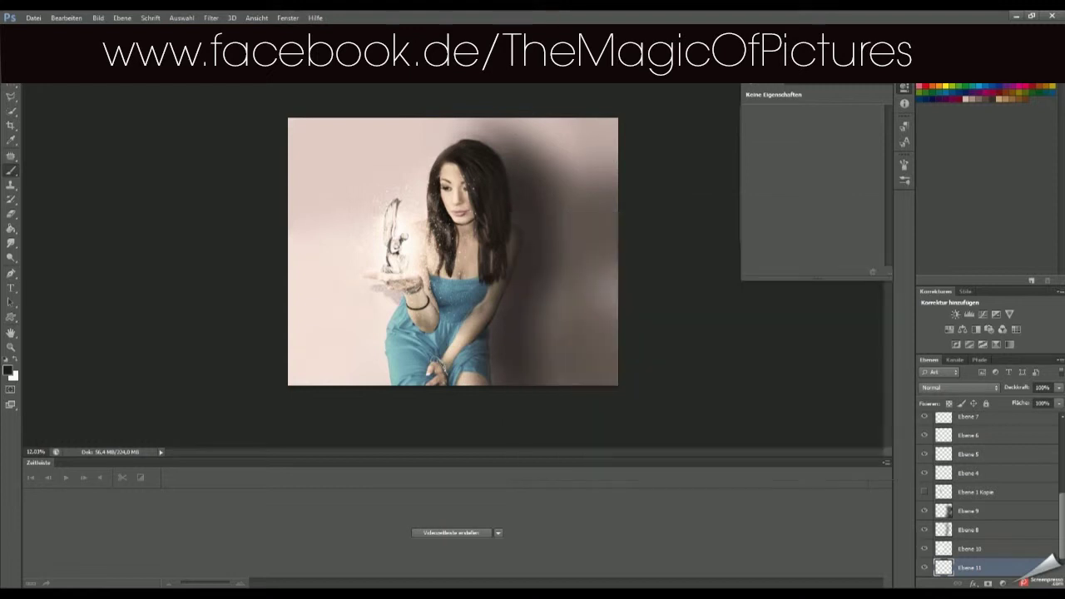
left_click_drag(599, 350, 603, 124)
left_click_drag(1057, 397, 1050, 403)
Select Ebene 1 and reduce its opacity
scroll(449, 191, "up", 3)
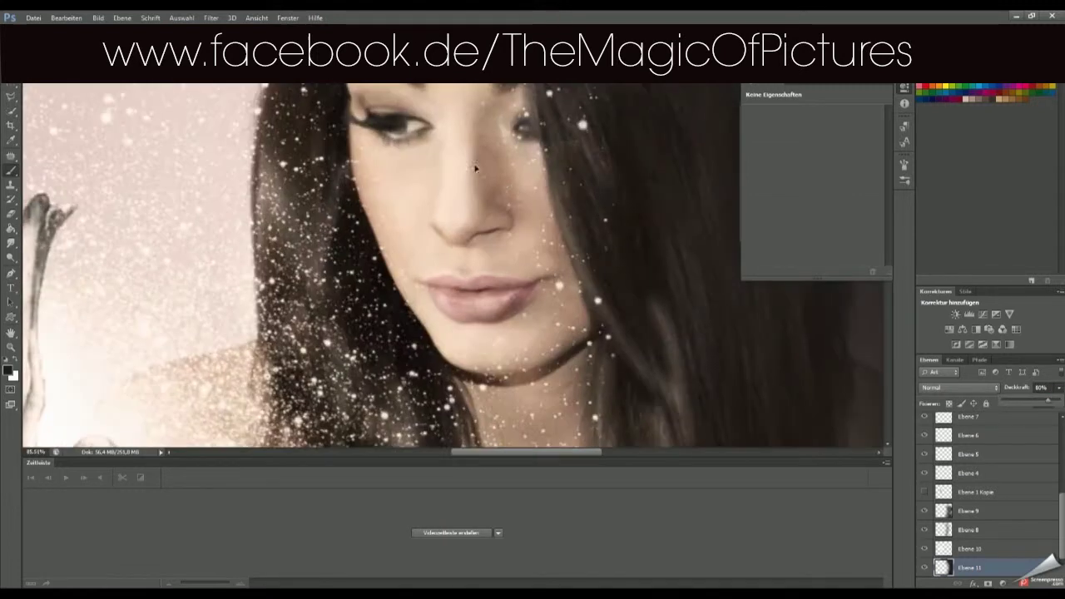
scroll(449, 191, "up", 1)
scroll(449, 192, "up", 1)
scroll(449, 249, "down", 2)
left_click(1039, 420)
left_click(1059, 387)
left_click_drag(1050, 402, 1055, 403)
Add Curves adjustment Kurven 2, bent down in the darker tones and clipped to Ebene 1
left_click(969, 314)
left_click_drag(809, 205, 810, 218)
left_click(846, 171)
Straighten the Kurven 2 curve back out and select Ebene 1
left_click_drag(843, 166, 844, 172)
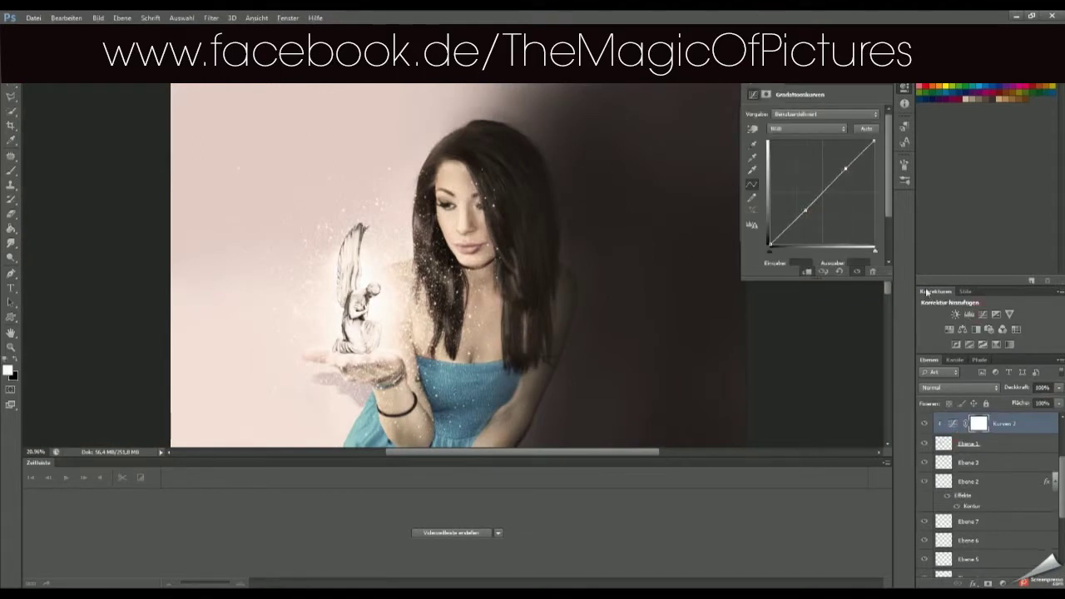
scroll(450, 266, "down", 1)
left_click(967, 444)
scroll(351, 283, "up", 3)
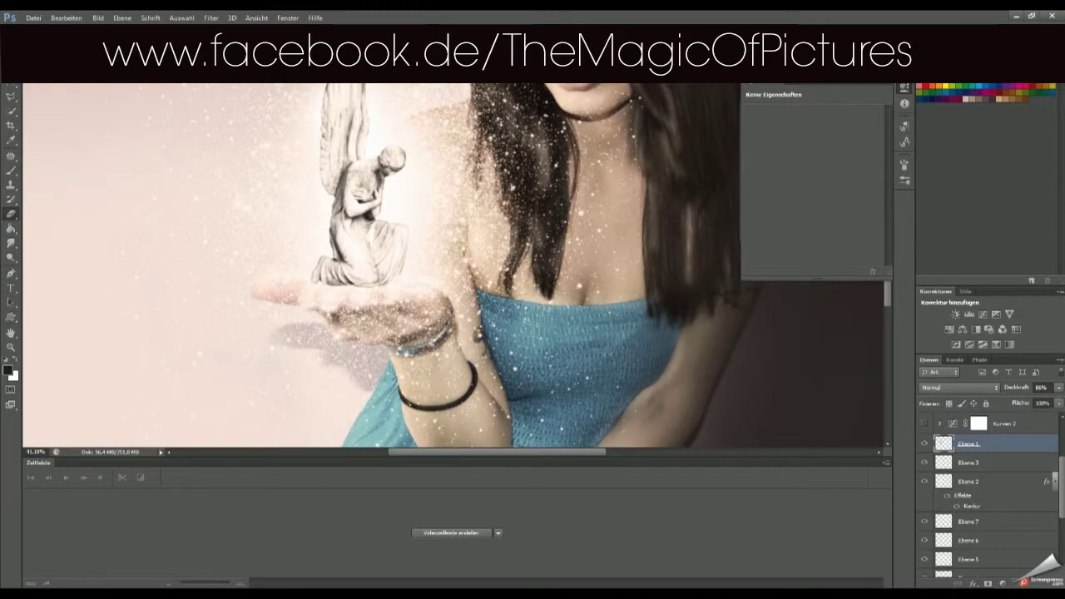
Add a layer mask to Ebene 1 and switch to the Brush tool
left_click(988, 582)
key("b")
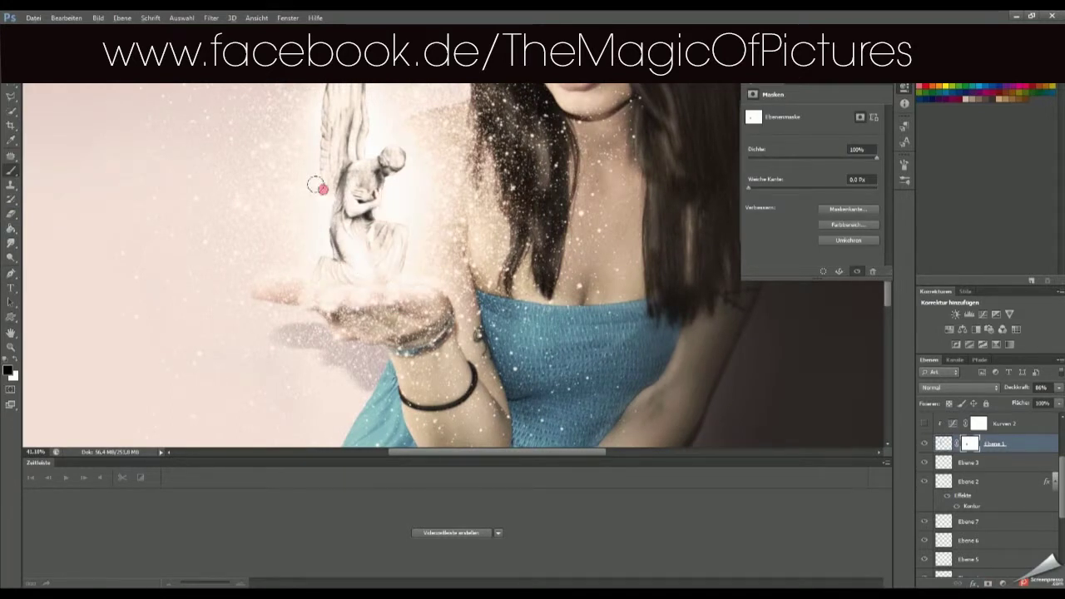
scroll(407, 151, "down", 2)
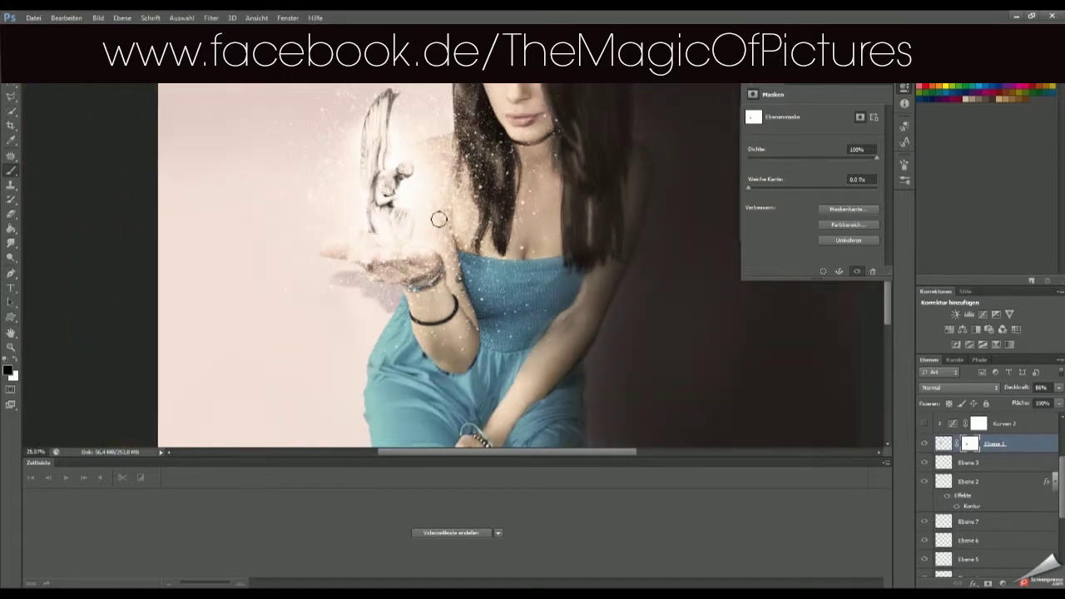
scroll(439, 219, "down", 2)
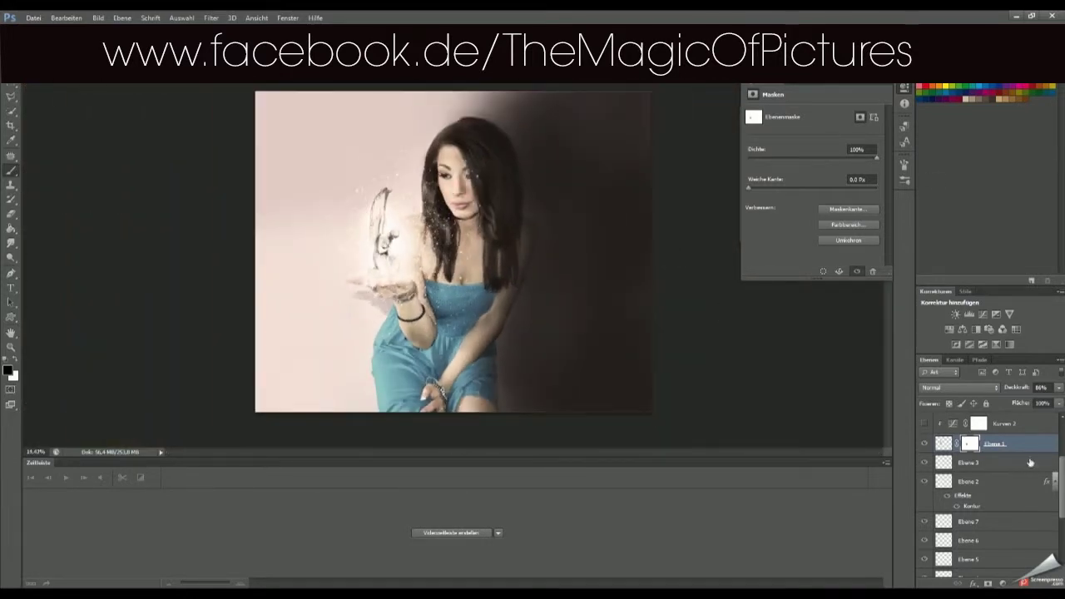
scroll(1031, 463, "down", 5)
Add a third curves adjustment, Kurven 3, reshape its curve, and paint its mask near the hand
left_click(990, 569)
left_click(982, 314)
mouse_move(811, 204)
left_mouse_down()
mouse_move(799, 212)
mouse_move(848, 157)
left_mouse_up()
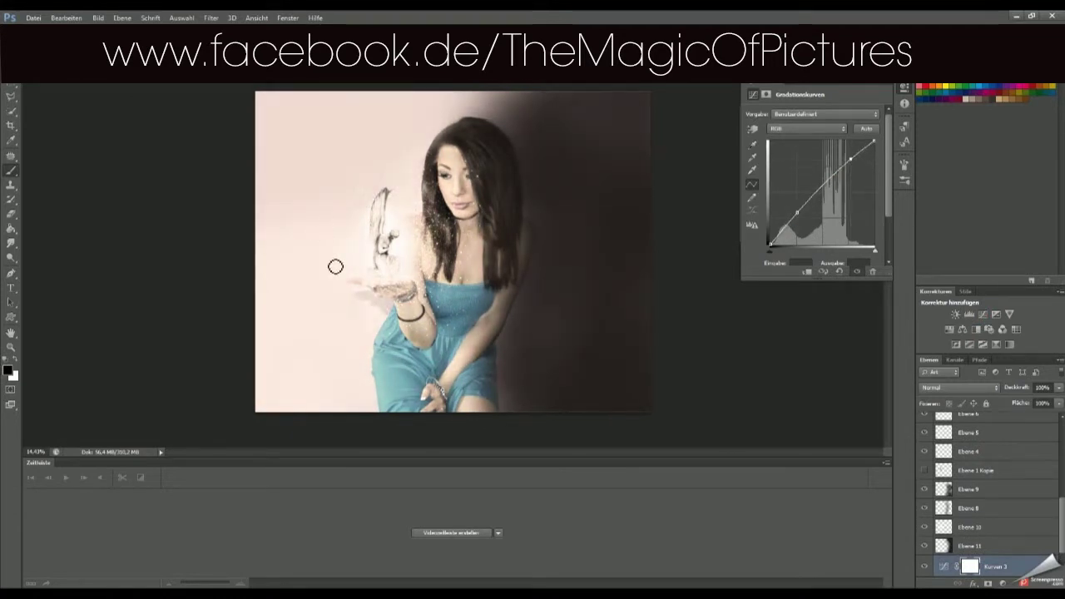
left_click(386, 289)
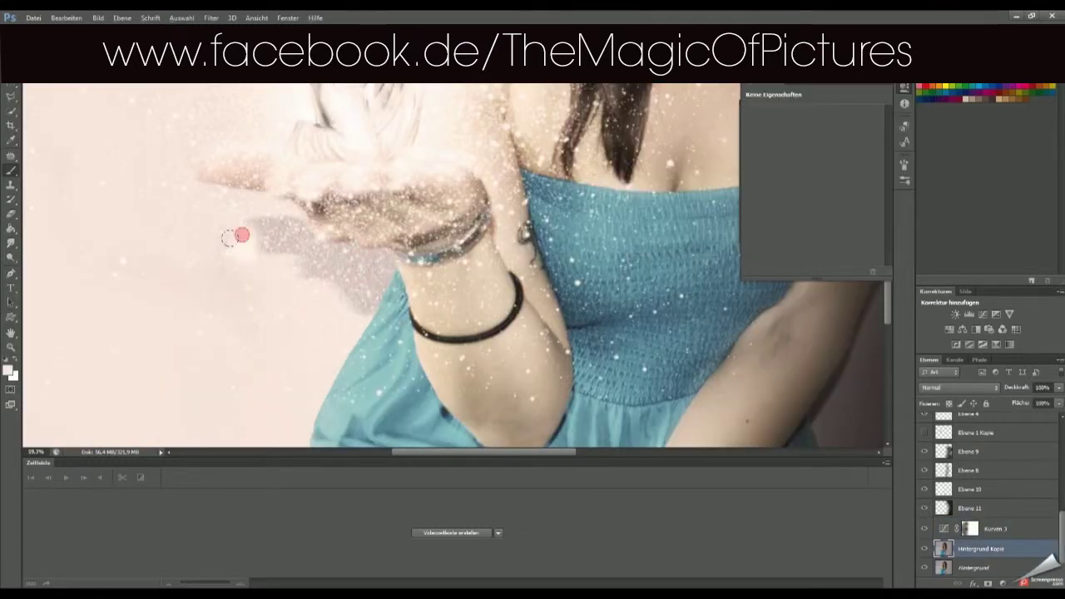
Sample a light wall tone and paint over the grey smudges beside the hand on Hintergrund Kopie
left_click(925, 548)
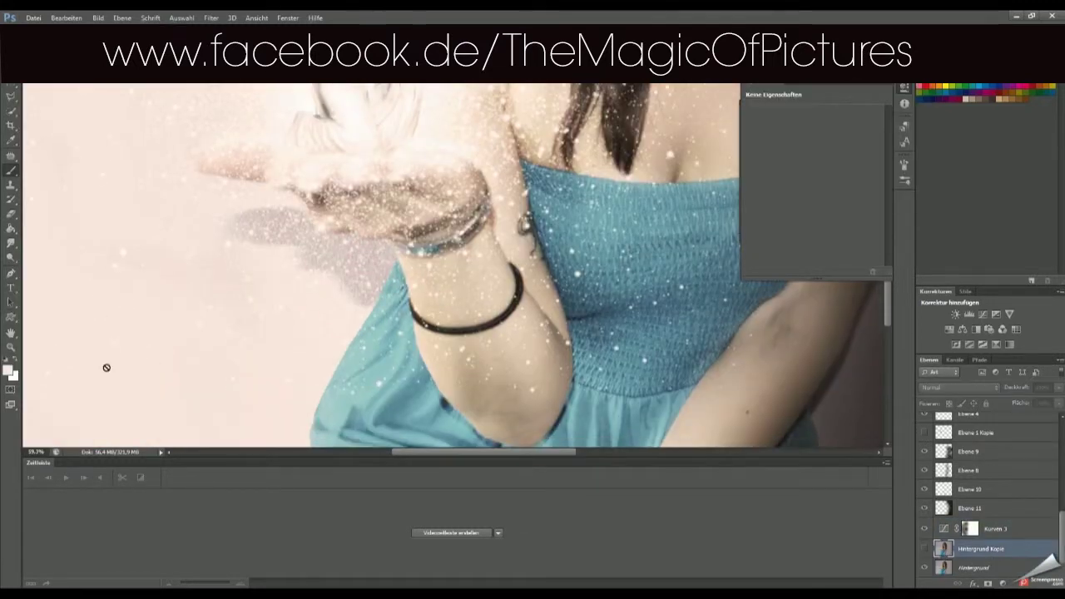
key("Return")
mouse_move(322, 268)
left_mouse_down()
mouse_move(341, 266)
mouse_move(298, 234)
left_mouse_up()
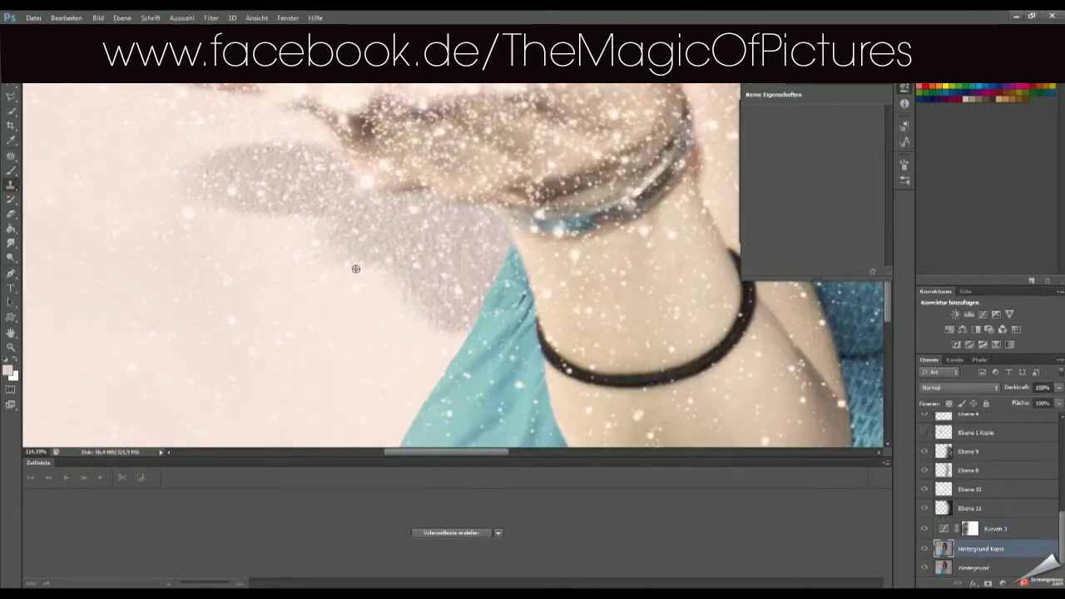
mouse_move(236, 177)
left_mouse_down()
mouse_move(400, 262)
mouse_move(428, 297)
mouse_move(479, 241)
mouse_move(289, 200)
left_mouse_up()
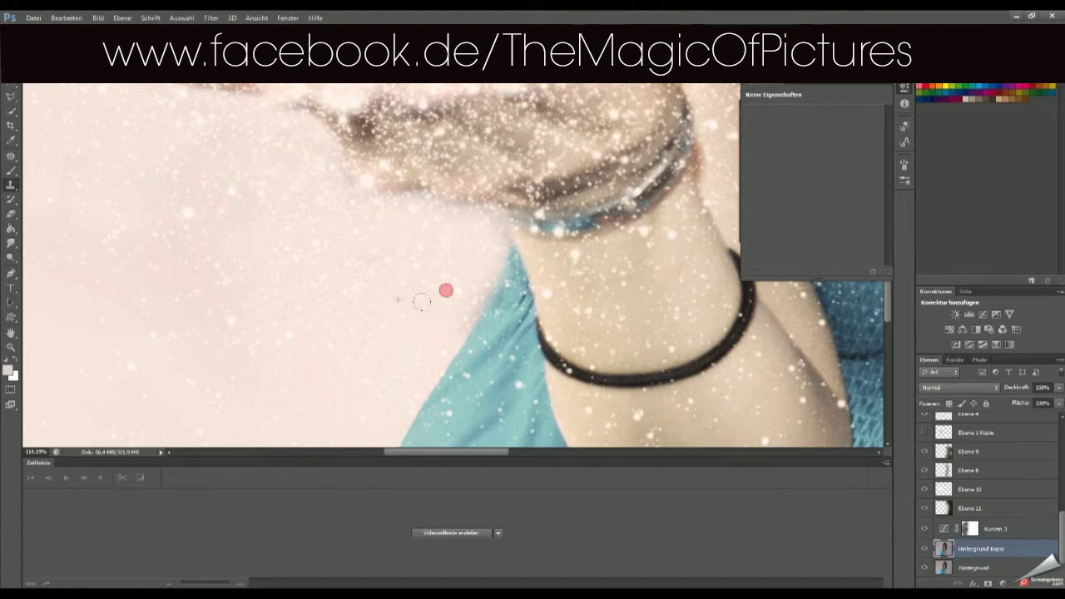
scroll(422, 302, "down", 5)
scroll(517, 208, "up", 2)
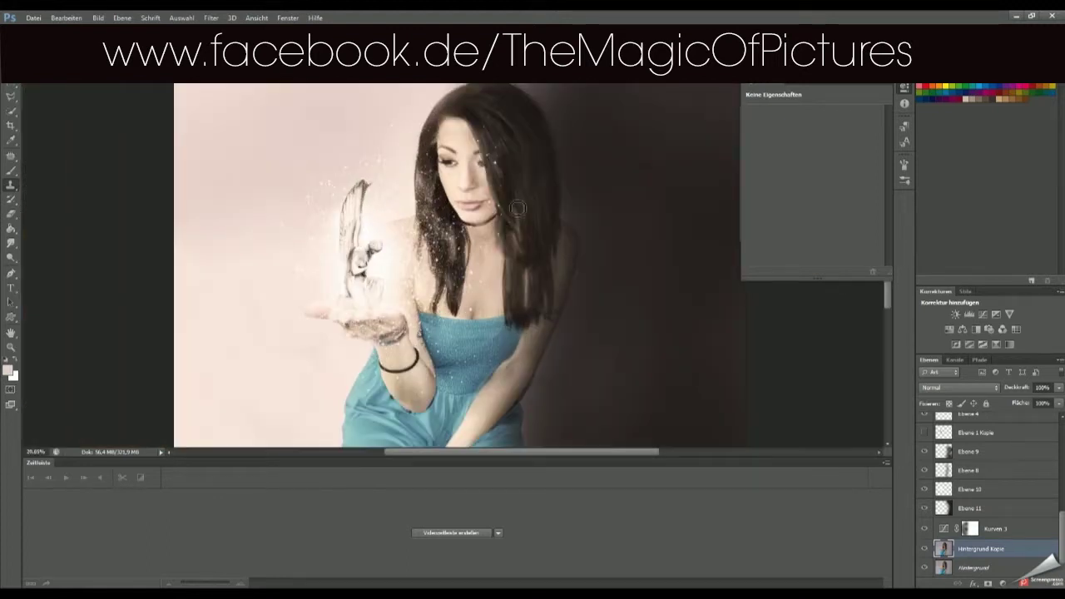